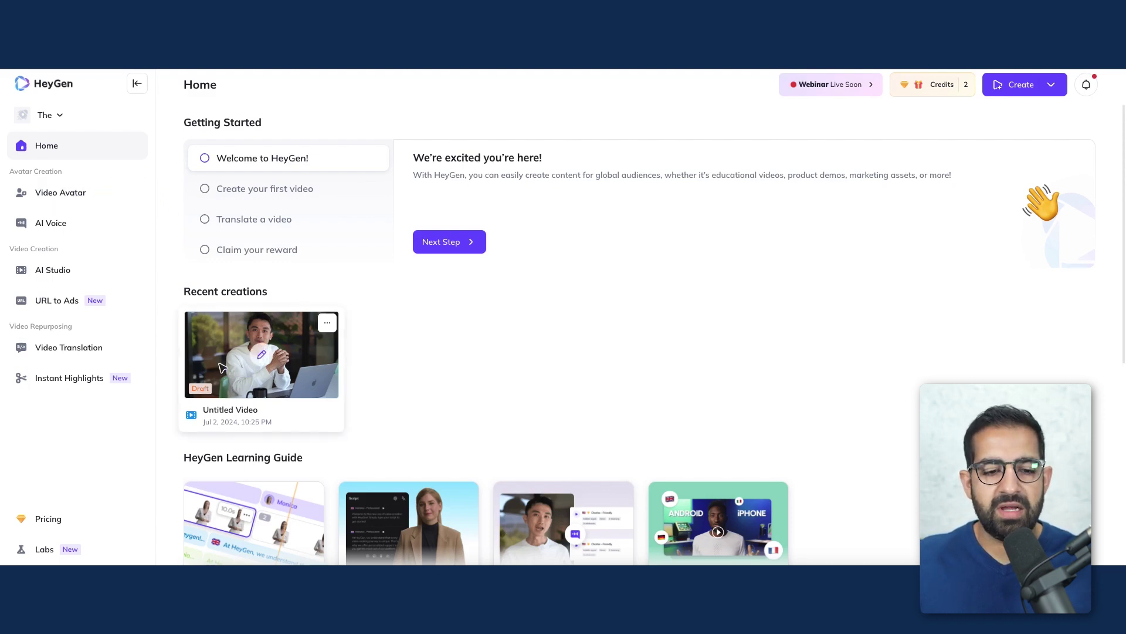
Open the Untitled Video draft from the recent creations and dismiss the notice about the draft being edited
{"action": "left_click", "coordinate": [205, 335]}
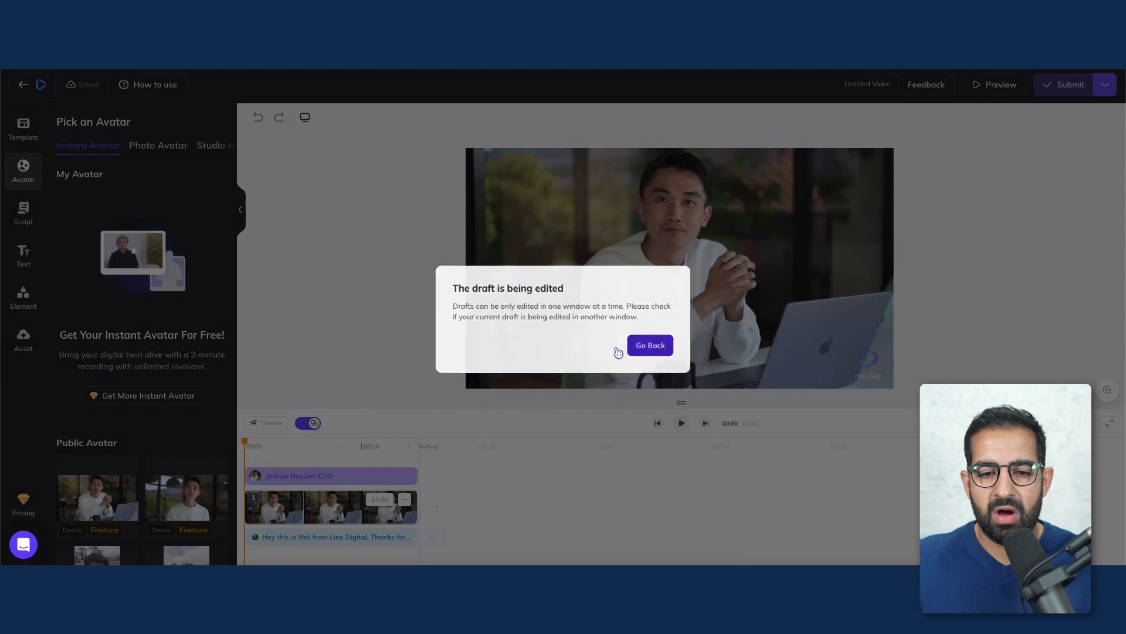
{"action": "left_click", "coordinate": [659, 347]}
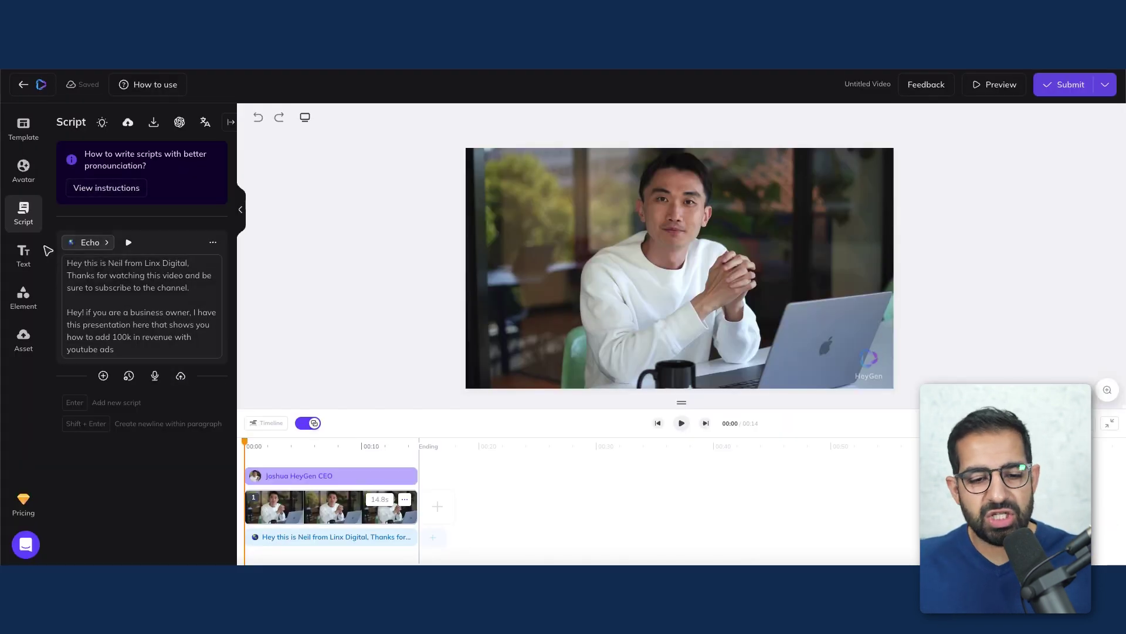
Browse the public instant avatars available for the video
{"action": "left_click", "coordinate": [24, 171]}
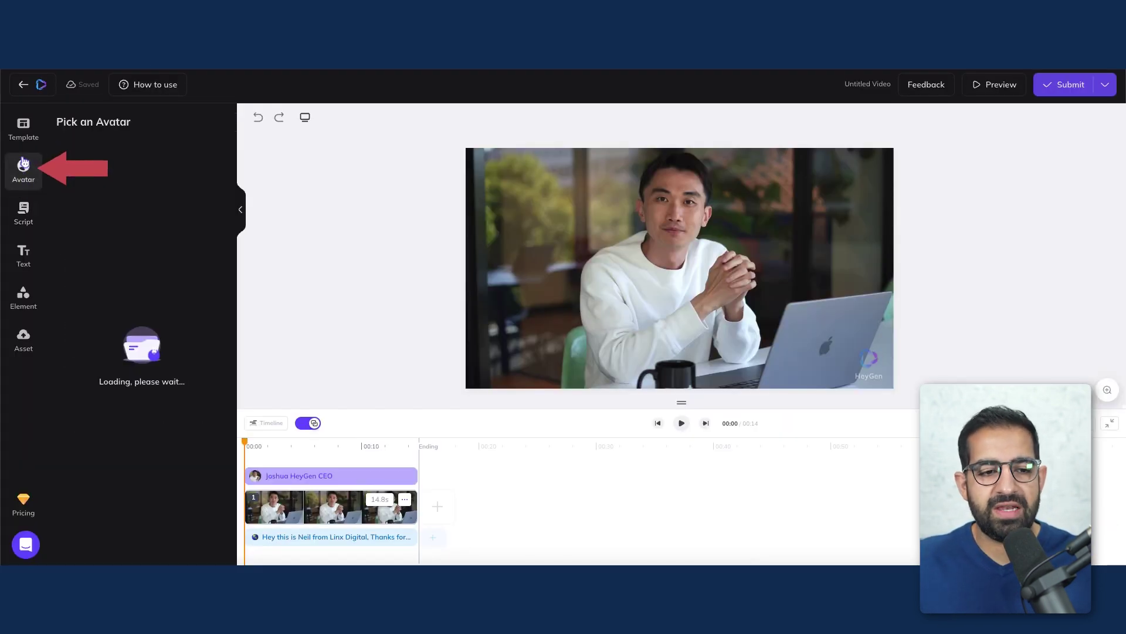
{"action": "scroll", "coordinate": [150, 297], "scroll_direction": "down", "scroll_amount": 2}
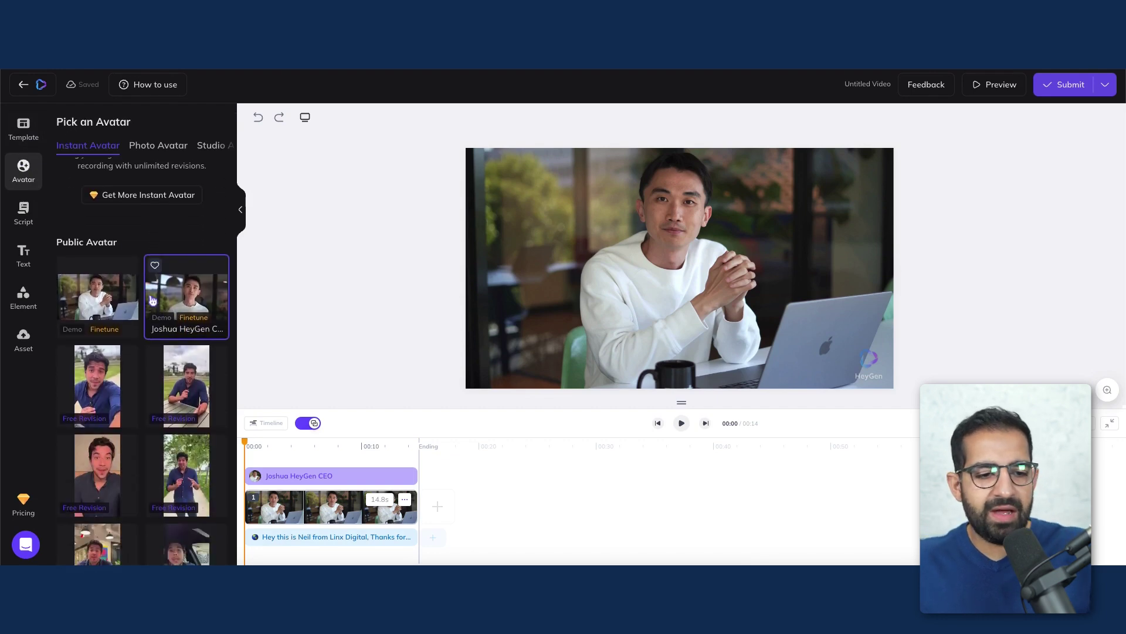
{"action": "scroll", "coordinate": [152, 300], "scroll_direction": "down", "scroll_amount": 3}
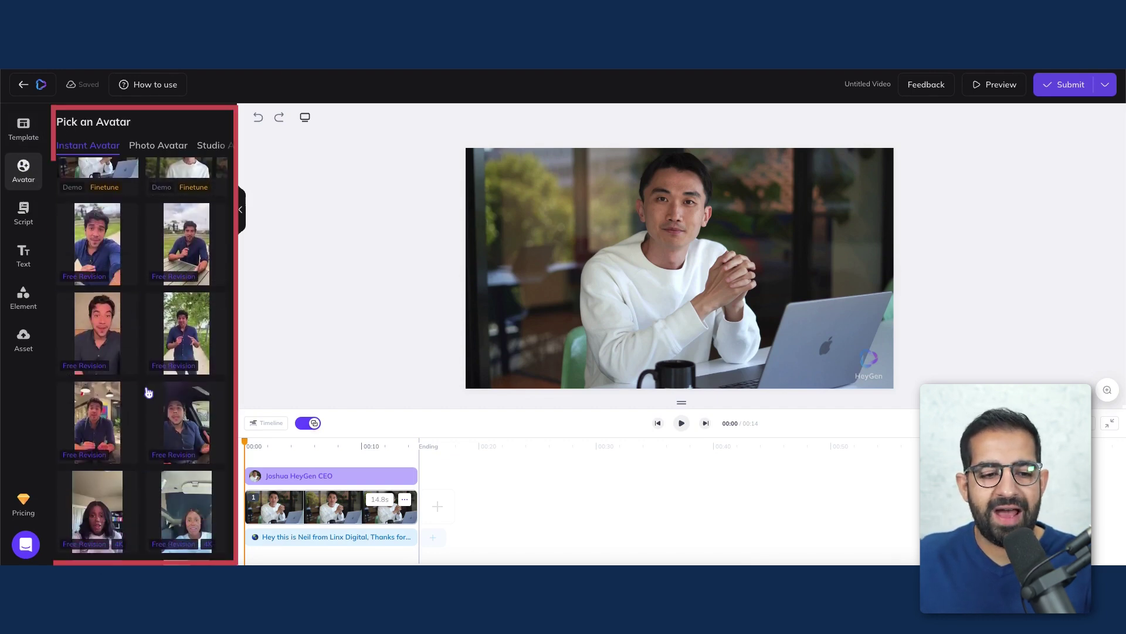
{"action": "scroll", "coordinate": [176, 411], "scroll_direction": "down", "scroll_amount": 2}
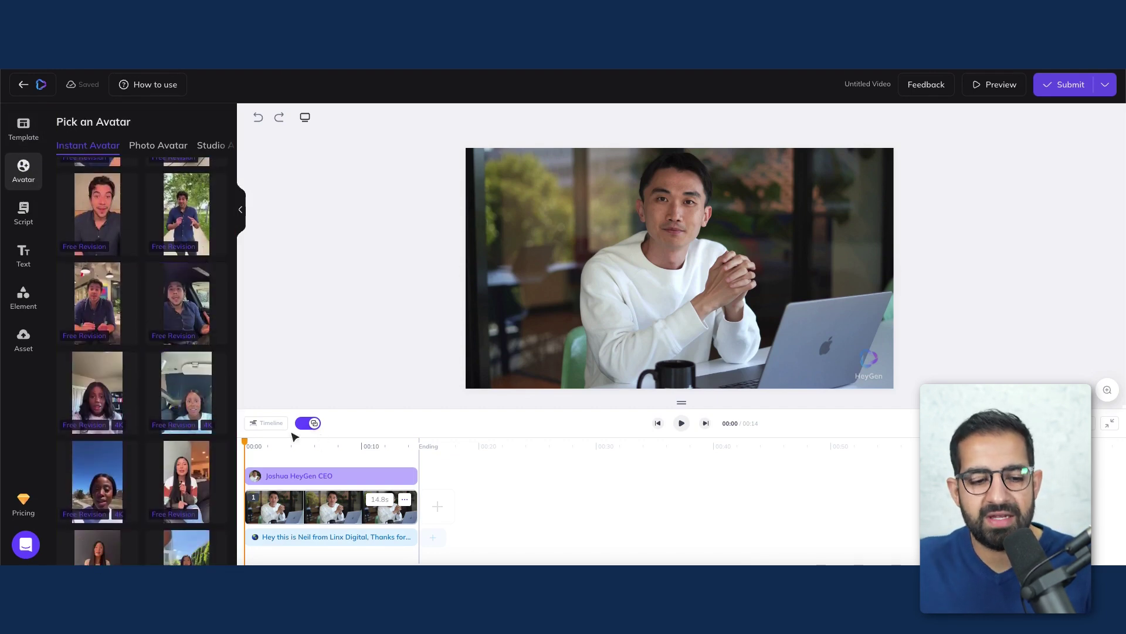
{"action": "scroll", "coordinate": [158, 393], "scroll_direction": "up", "scroll_amount": 1}
{"action": "scroll", "coordinate": [159, 386], "scroll_direction": "down", "scroll_amount": 2}
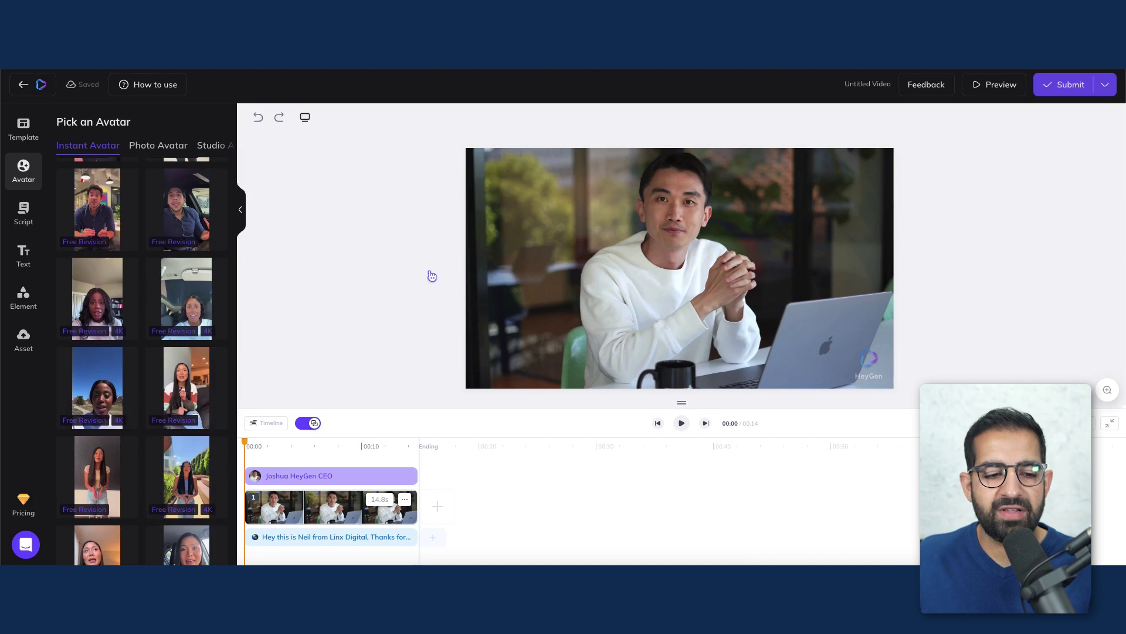
{"action": "scroll", "coordinate": [148, 376], "scroll_direction": "up", "scroll_amount": 4}
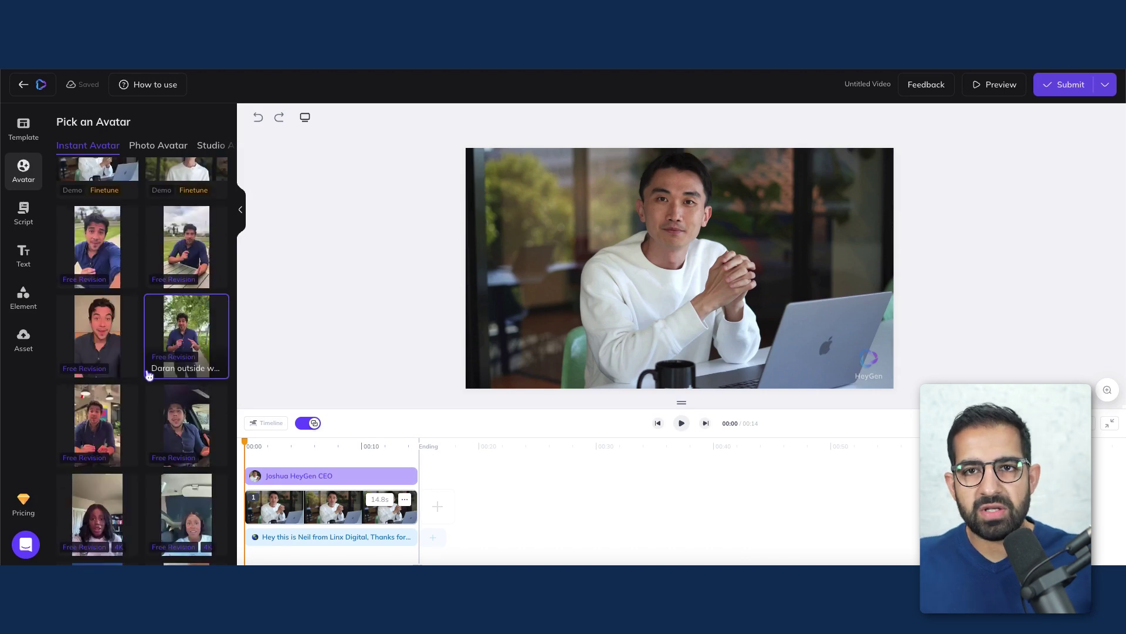
{"action": "scroll", "coordinate": [148, 376], "scroll_direction": "down", "scroll_amount": 2}
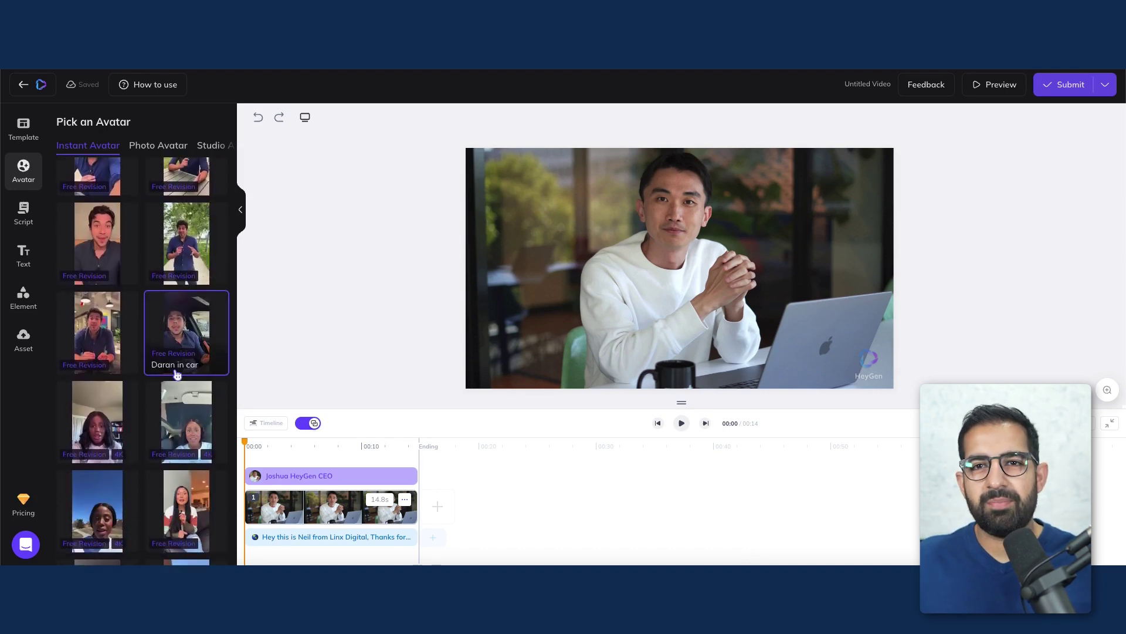
{"action": "scroll", "coordinate": [146, 327], "scroll_direction": "up", "scroll_amount": 4}
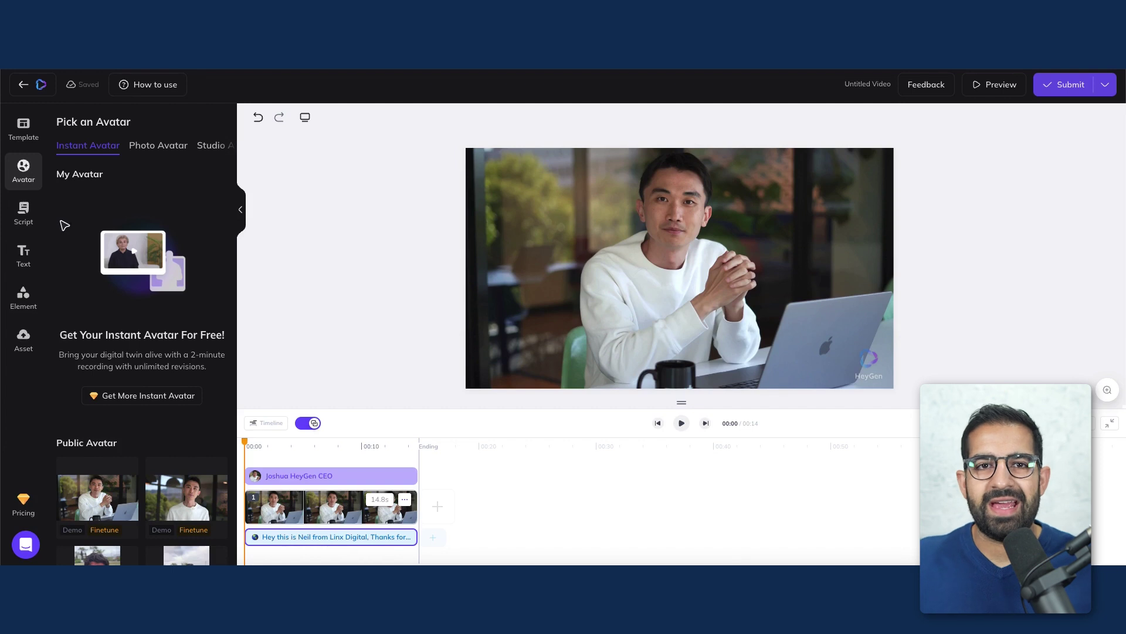
Go to the draft's script text and submit the video for generation, confirming the use of credits
{"action": "left_click", "coordinate": [31, 225]}
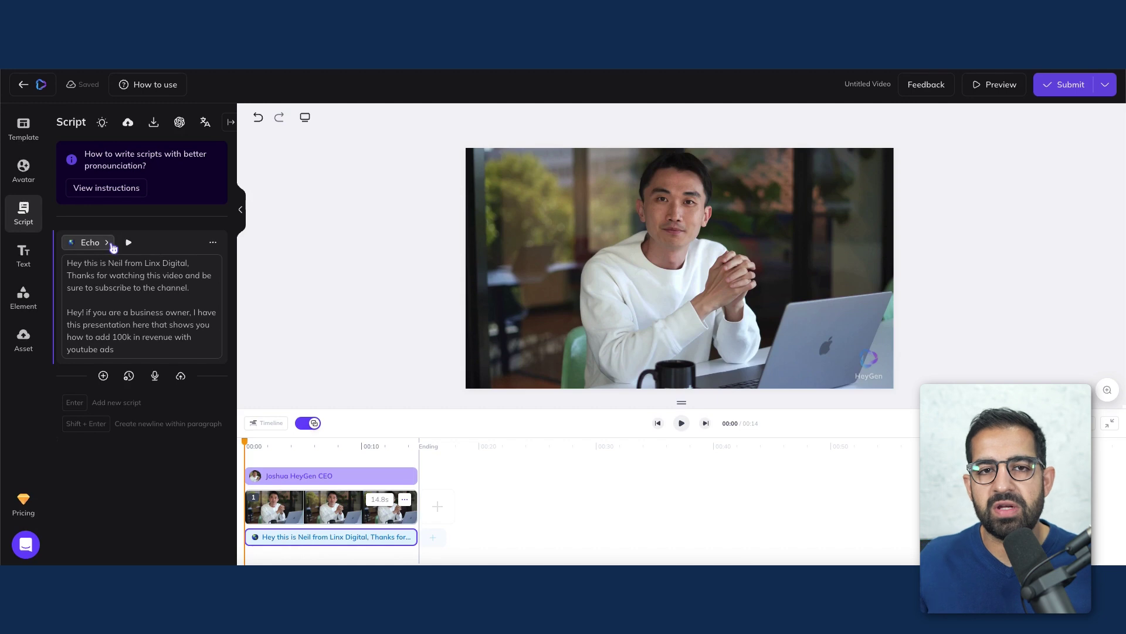
{"action": "left_click", "coordinate": [146, 297]}
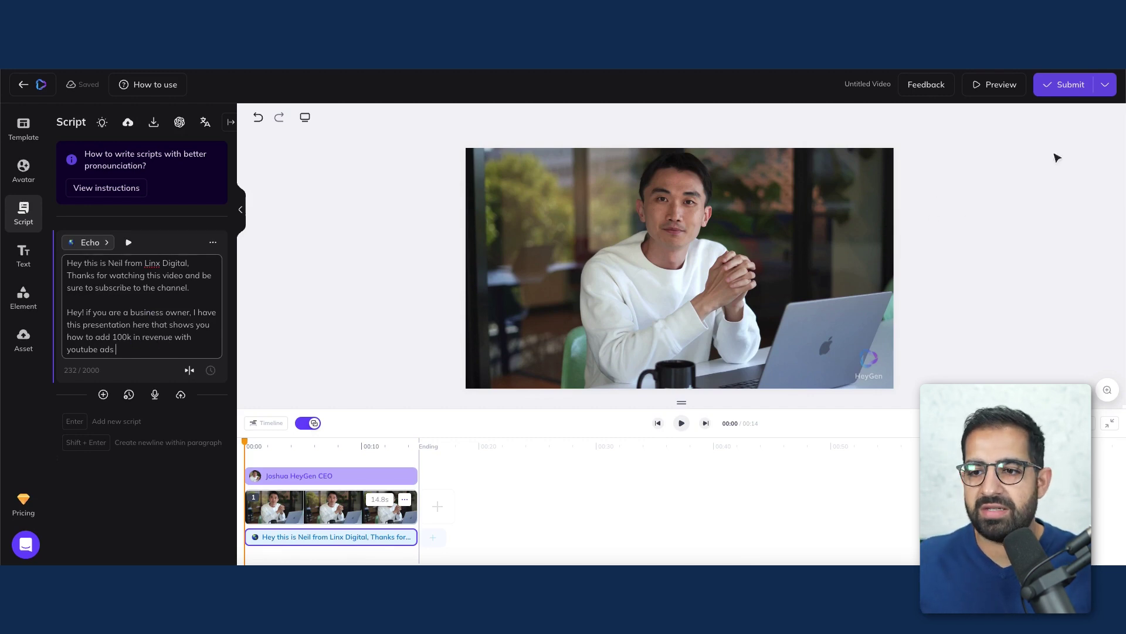
{"action": "left_click", "coordinate": [1050, 85]}
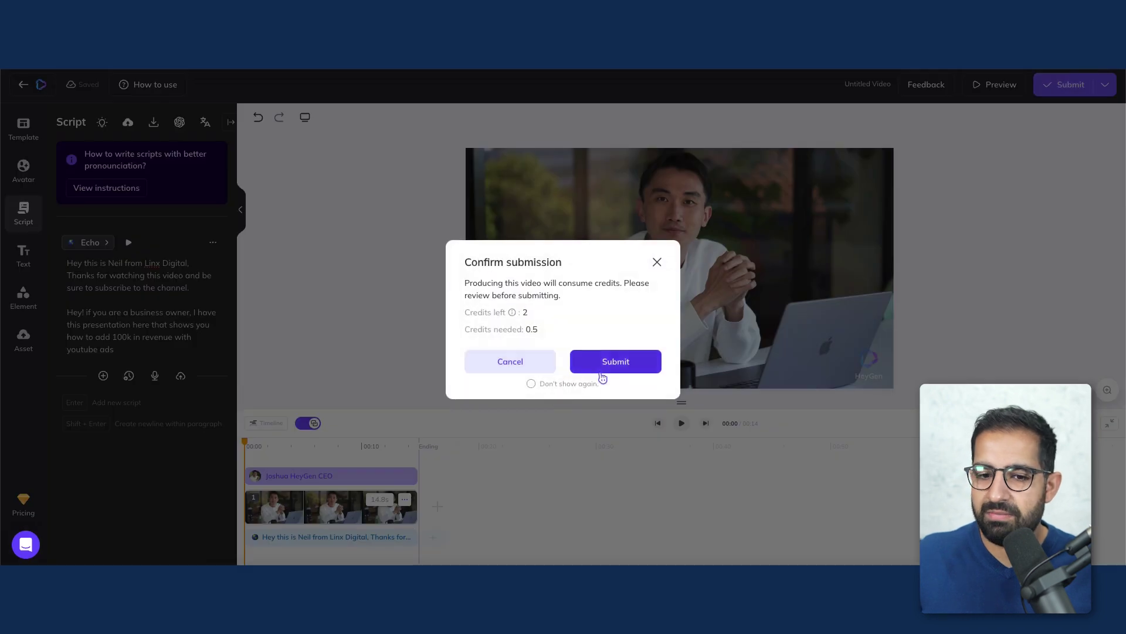
{"action": "left_click", "coordinate": [602, 371]}
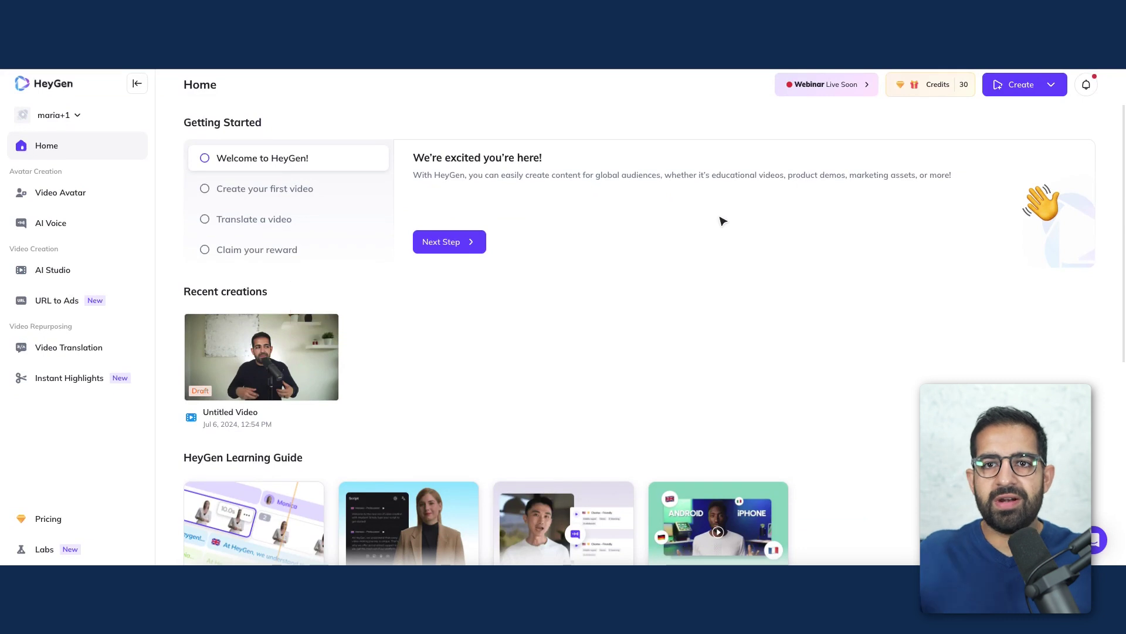
Play the generated Untitled Video that contains the hook number 1 script
{"action": "mouse_move", "coordinate": [194, 428]}
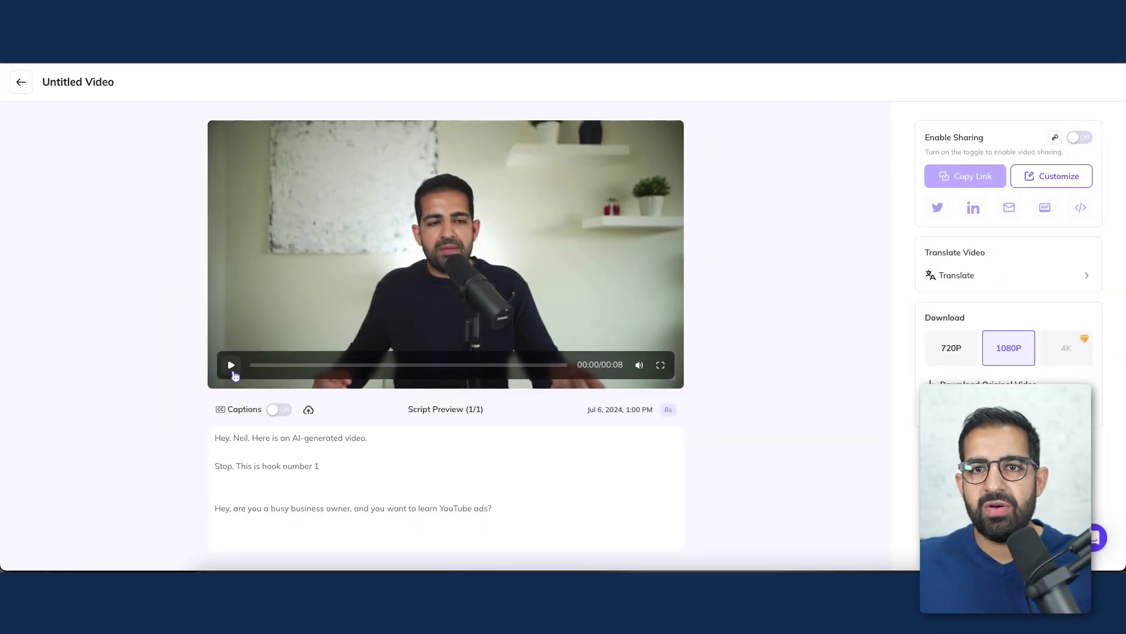
{"action": "left_click", "coordinate": [233, 372]}
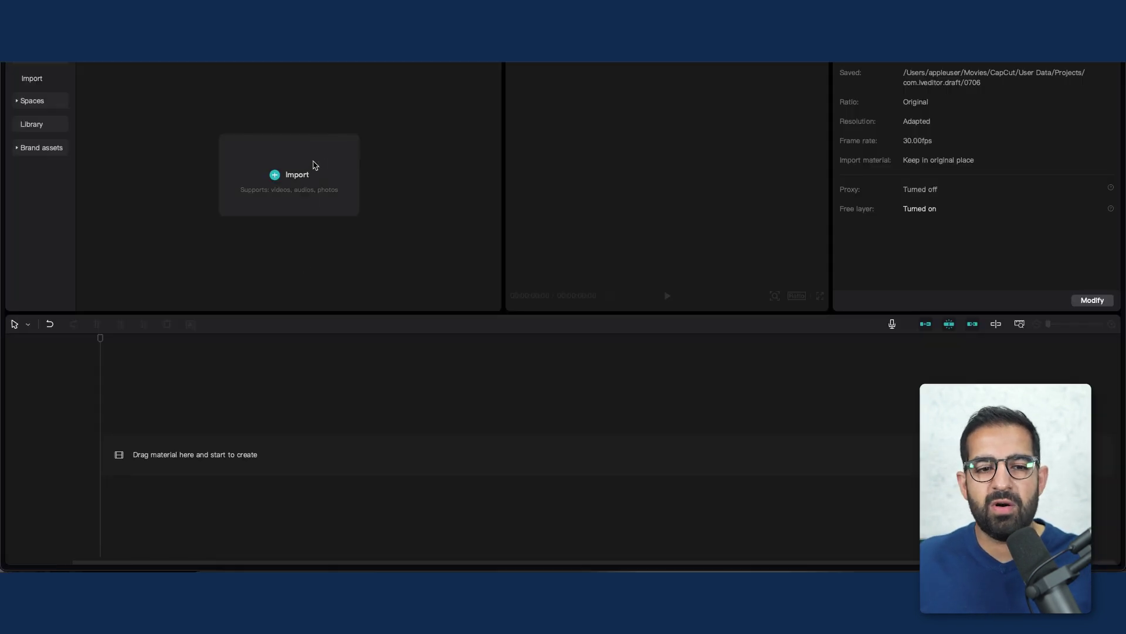
In CapCut, import the image Linx - .png from Downloads and place it at the start of the empty timeline
{"action": "left_click", "coordinate": [315, 166]}
{"action": "left_click", "coordinate": [506, 238]}
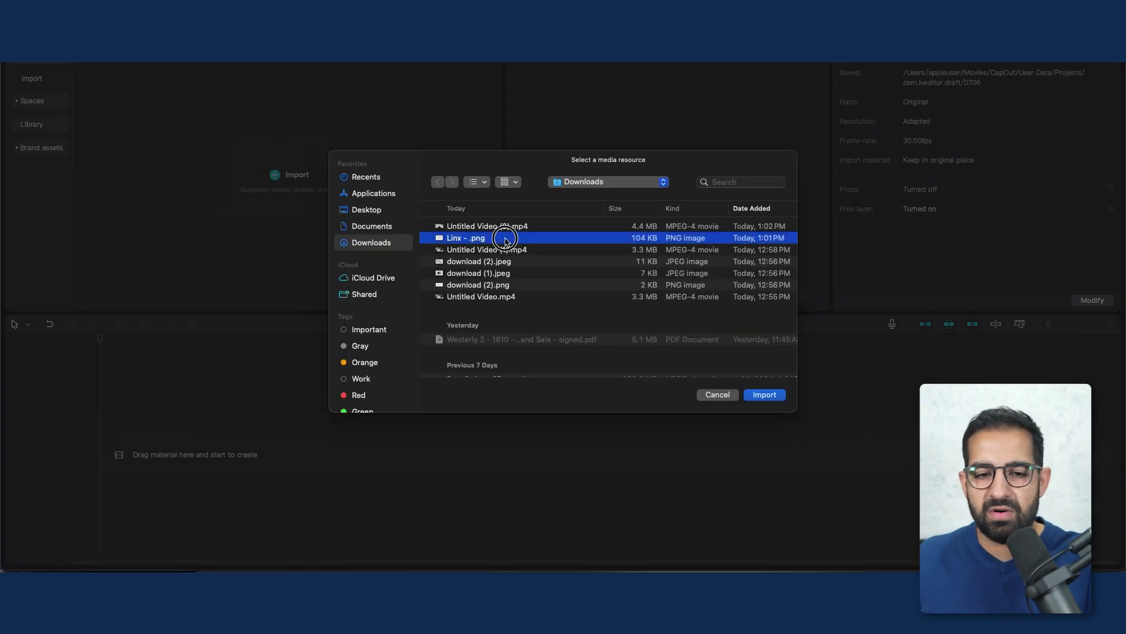
{"action": "left_click", "coordinate": [762, 393]}
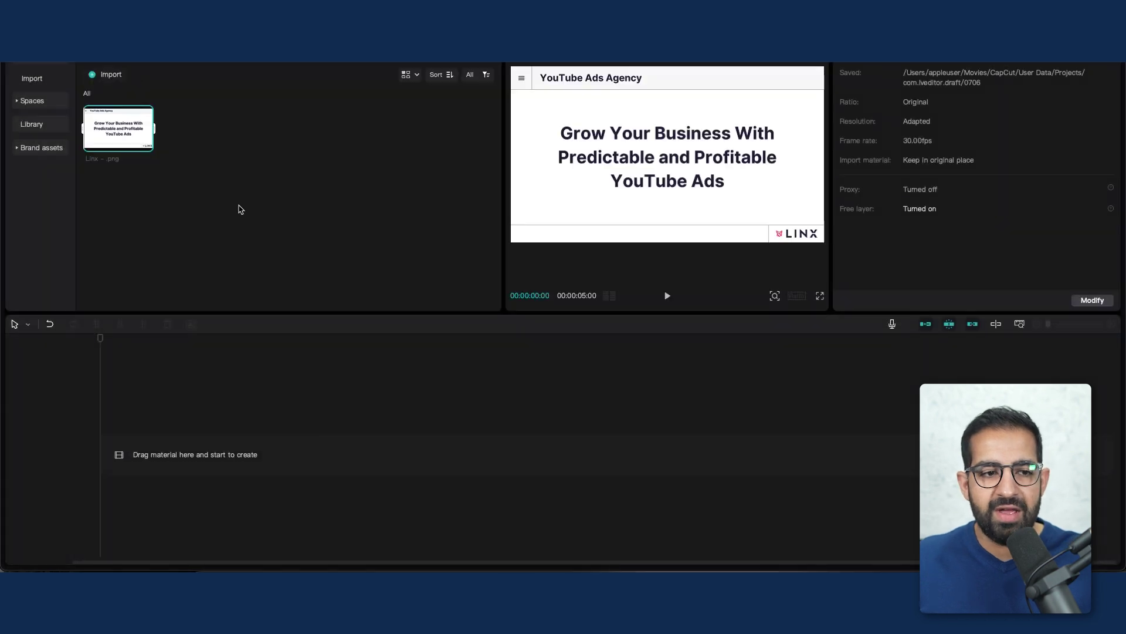
{"action": "left_click_drag", "start_coordinate": [116, 128], "coordinate": [128, 465]}
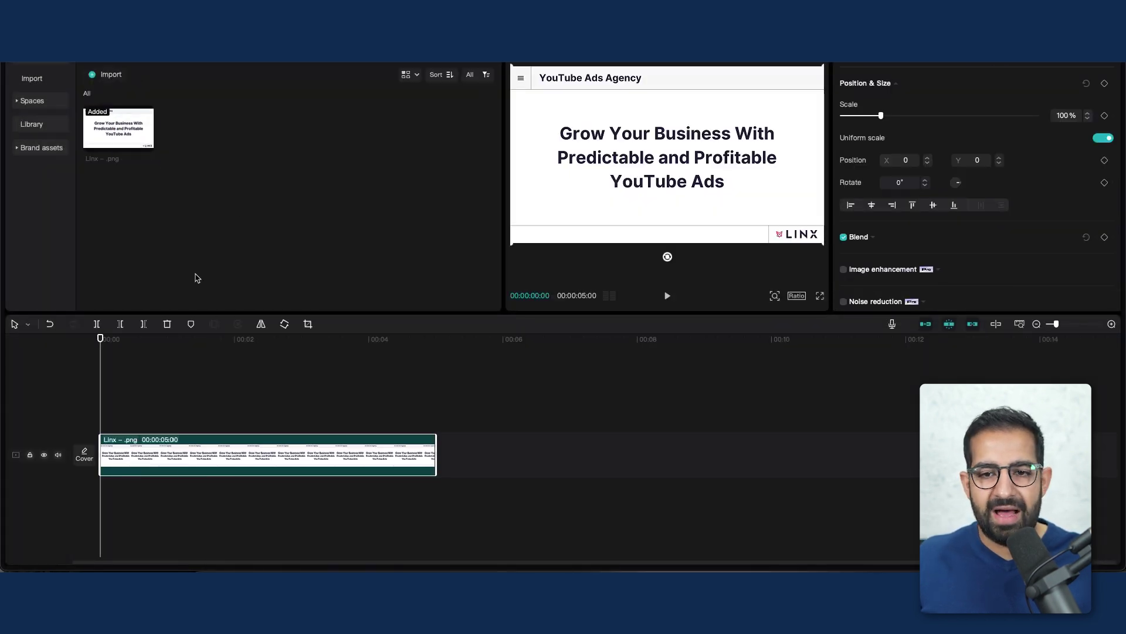
Import Untitled Video (2).mp4 from Downloads and place it on a track above the slide image at the timeline start
{"action": "left_click", "coordinate": [105, 75]}
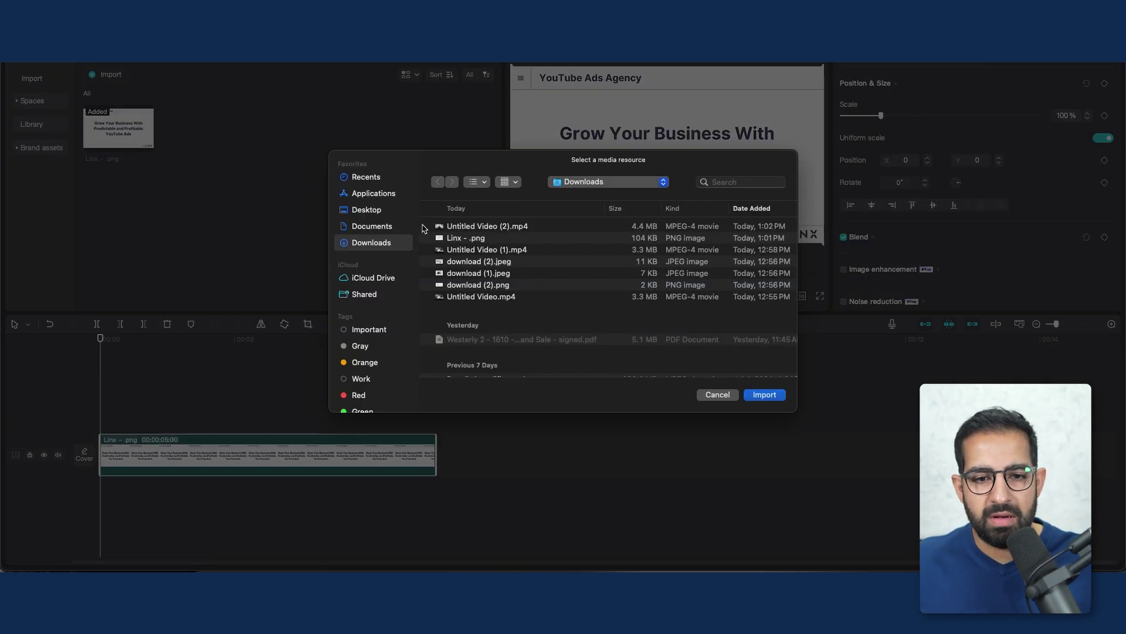
{"action": "left_click", "coordinate": [499, 228]}
{"action": "left_click", "coordinate": [762, 395]}
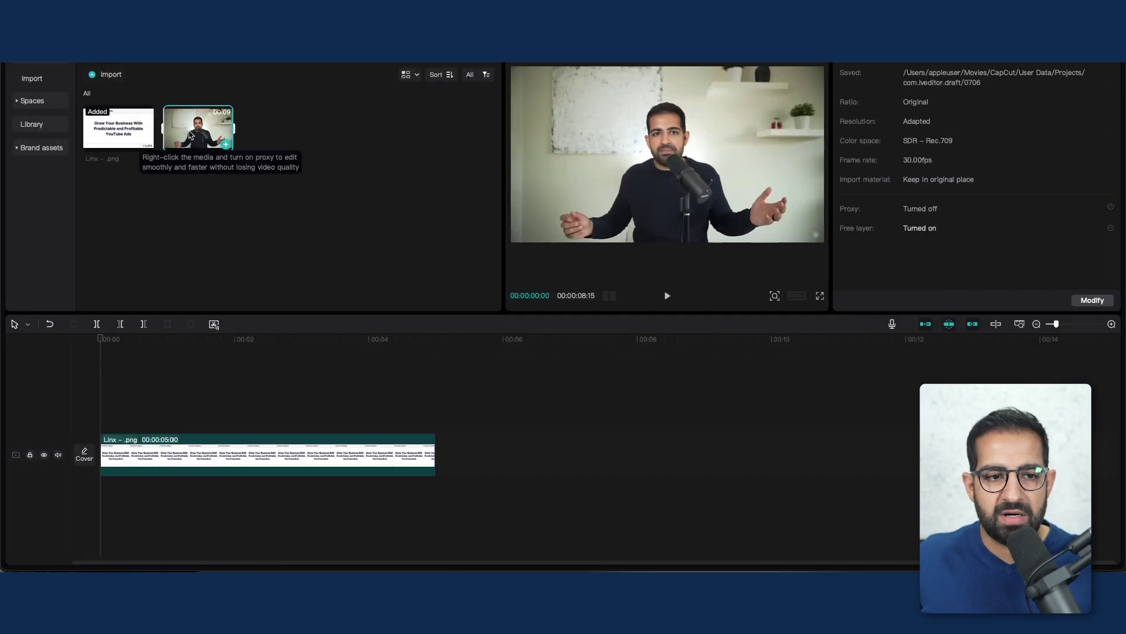
{"action": "left_click_drag", "start_coordinate": [176, 129], "coordinate": [169, 335]}
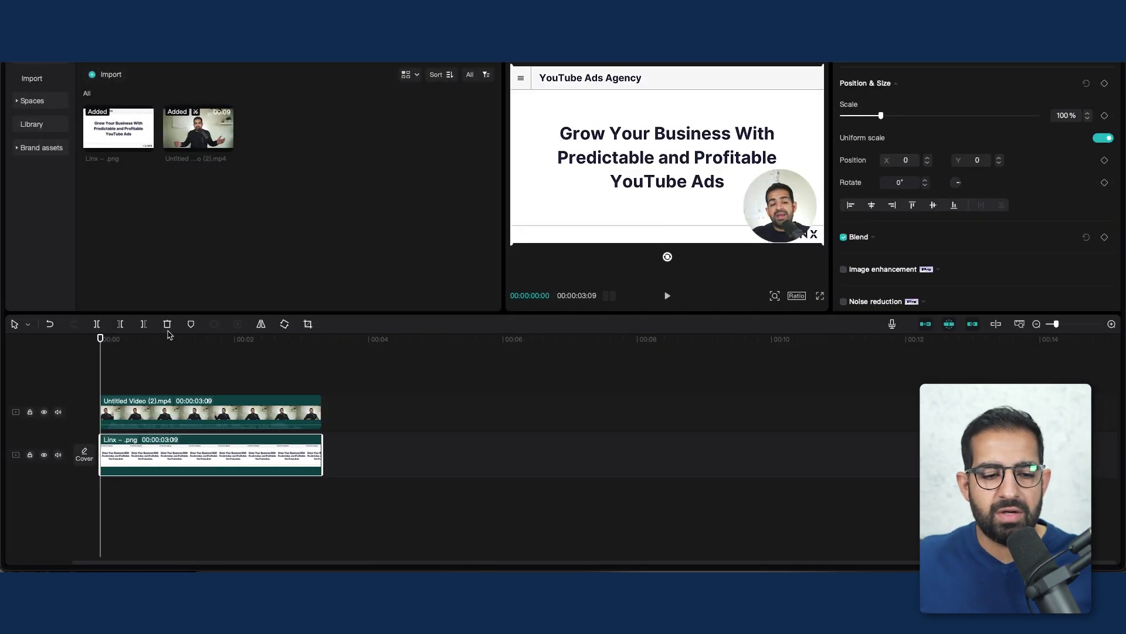
{"action": "left_click", "coordinate": [106, 339]}
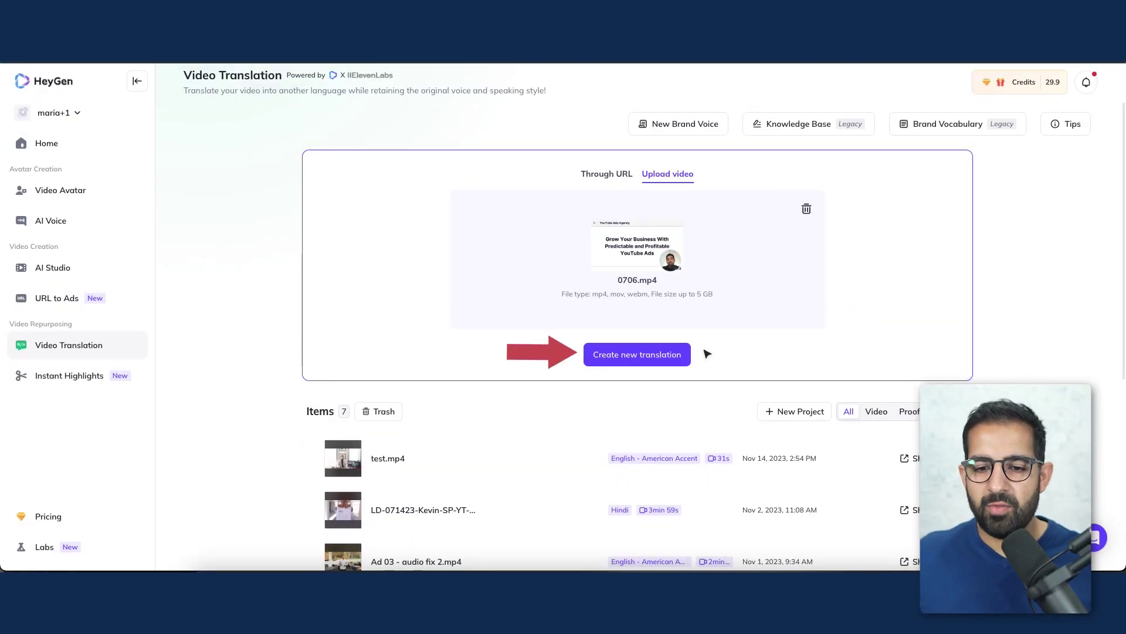
In HeyGen, set up a direct translation of the uploaded 0706.mp4 with Spanish as the target language
{"action": "left_click", "coordinate": [661, 357]}
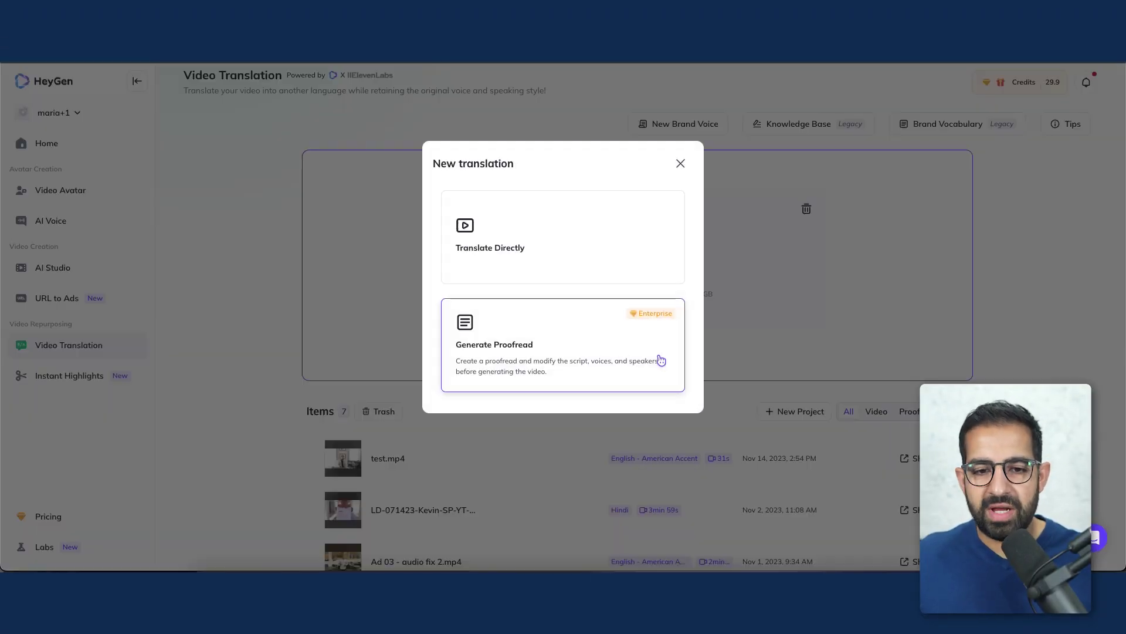
{"action": "left_click", "coordinate": [581, 233]}
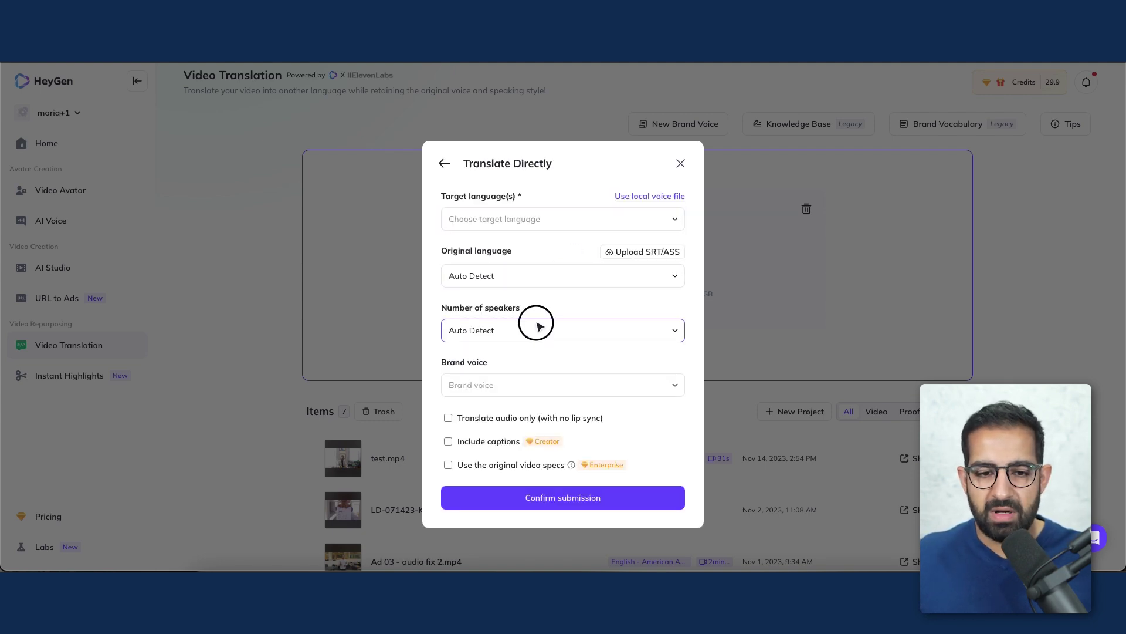
{"action": "left_click", "coordinate": [549, 220]}
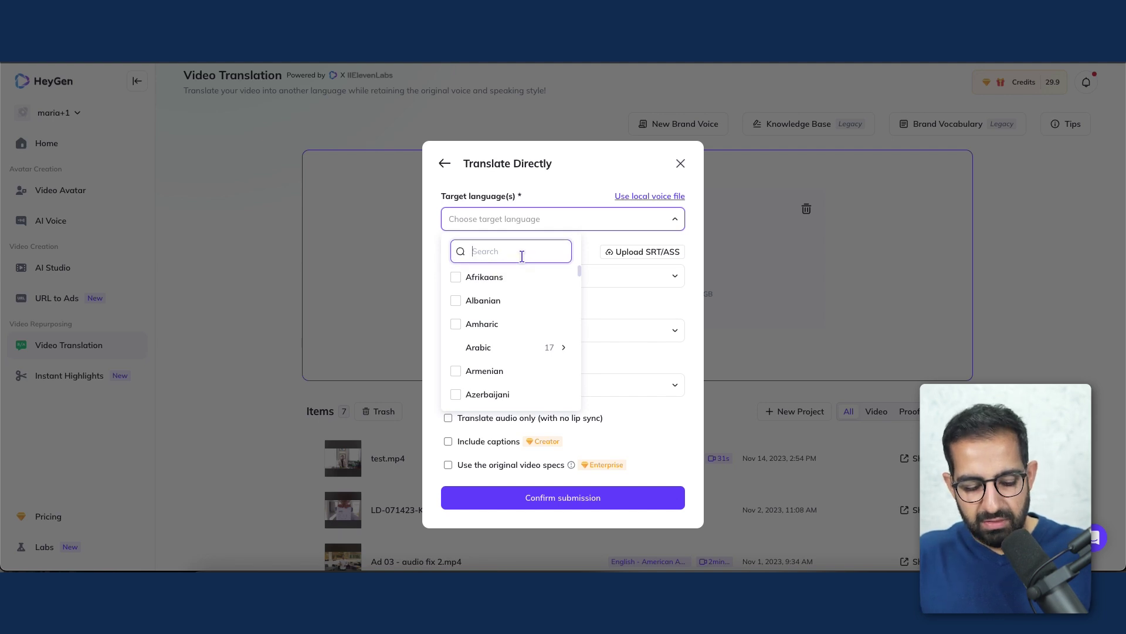
{"action": "type", "text": "spa"}
{"action": "left_click", "coordinate": [487, 276]}
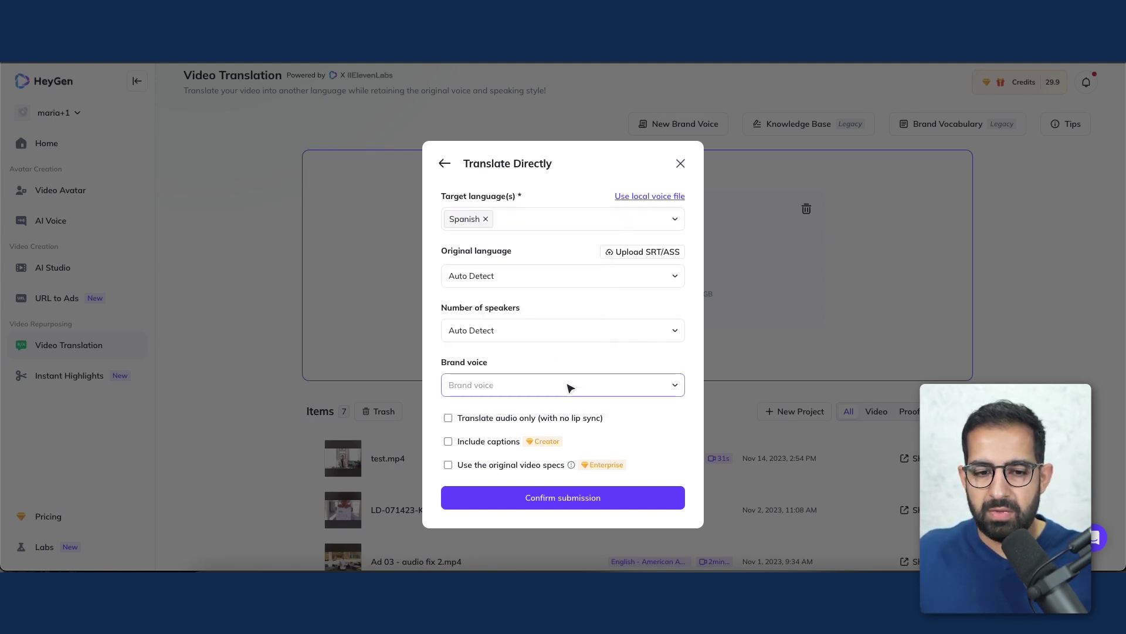